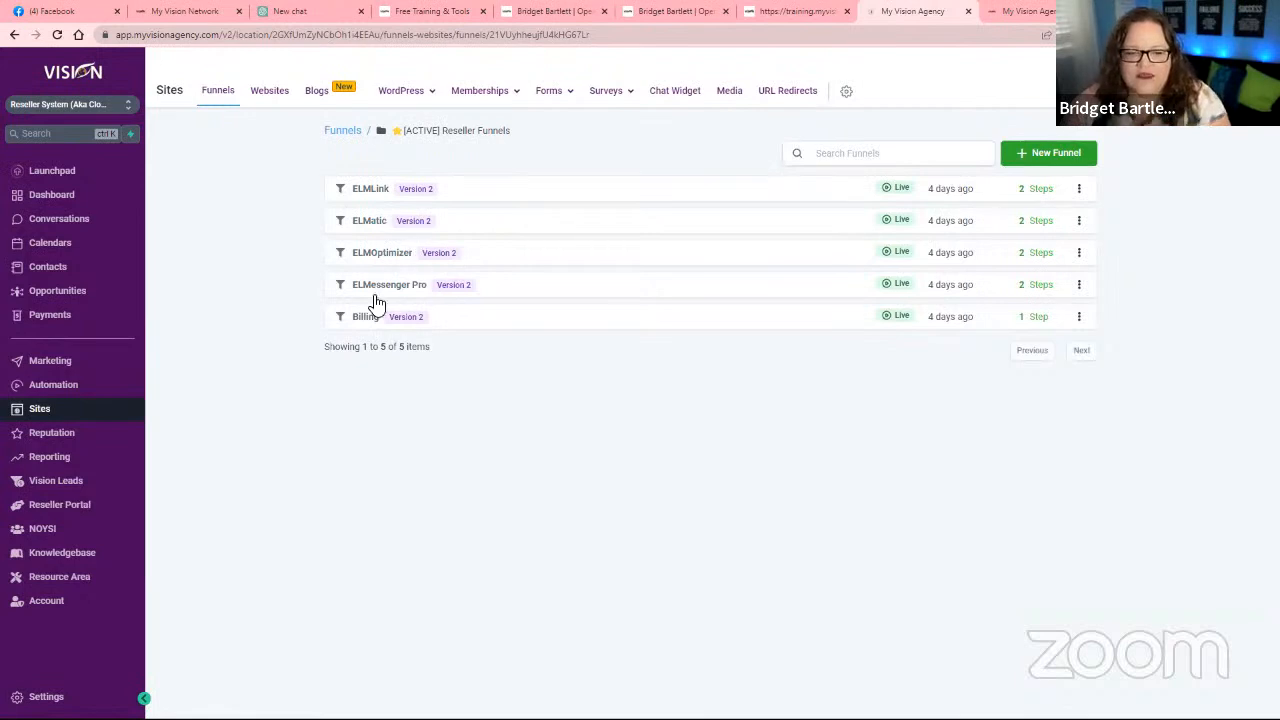
# Preview the Home page of the ELMLink funnel, and close the preview.
pyautogui.click(378, 193)
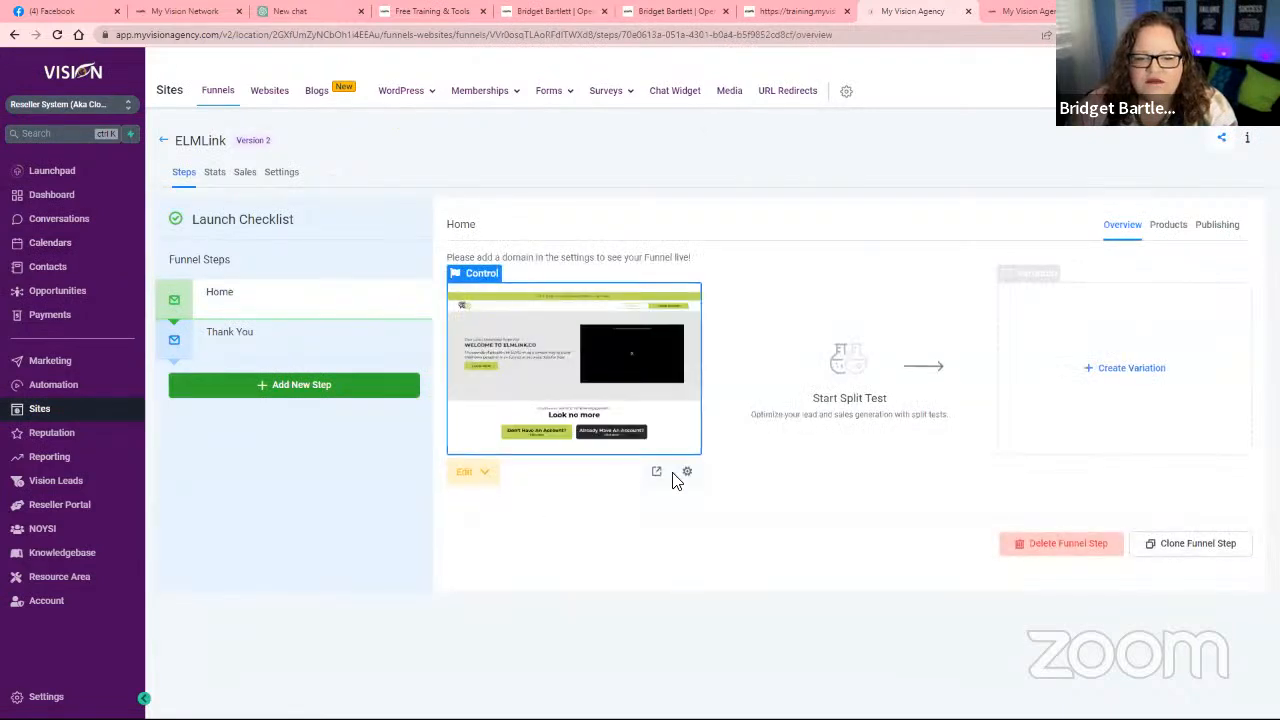
pyautogui.click(655, 473)
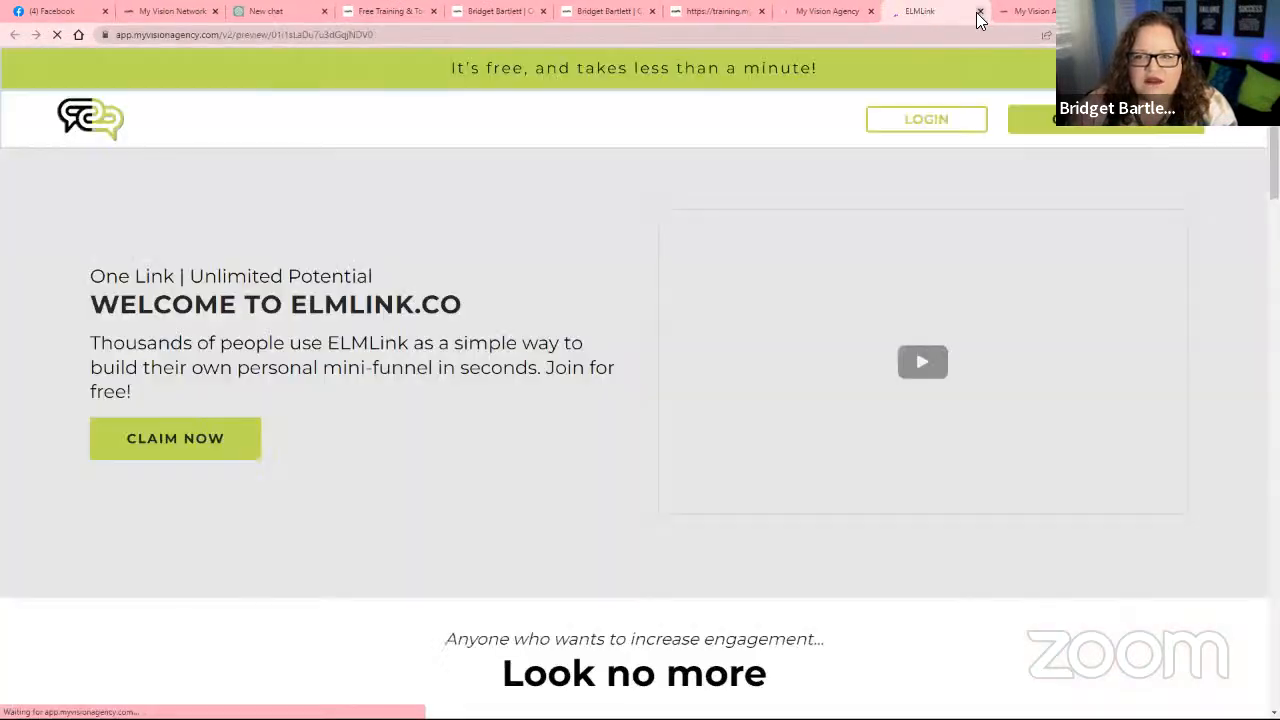
pyautogui.click(979, 11)
# Review the Free ELMLink/ Optin Form workflow in the ELMLink automation folder, and return to the list of workflow folders.
pyautogui.click(60, 386)
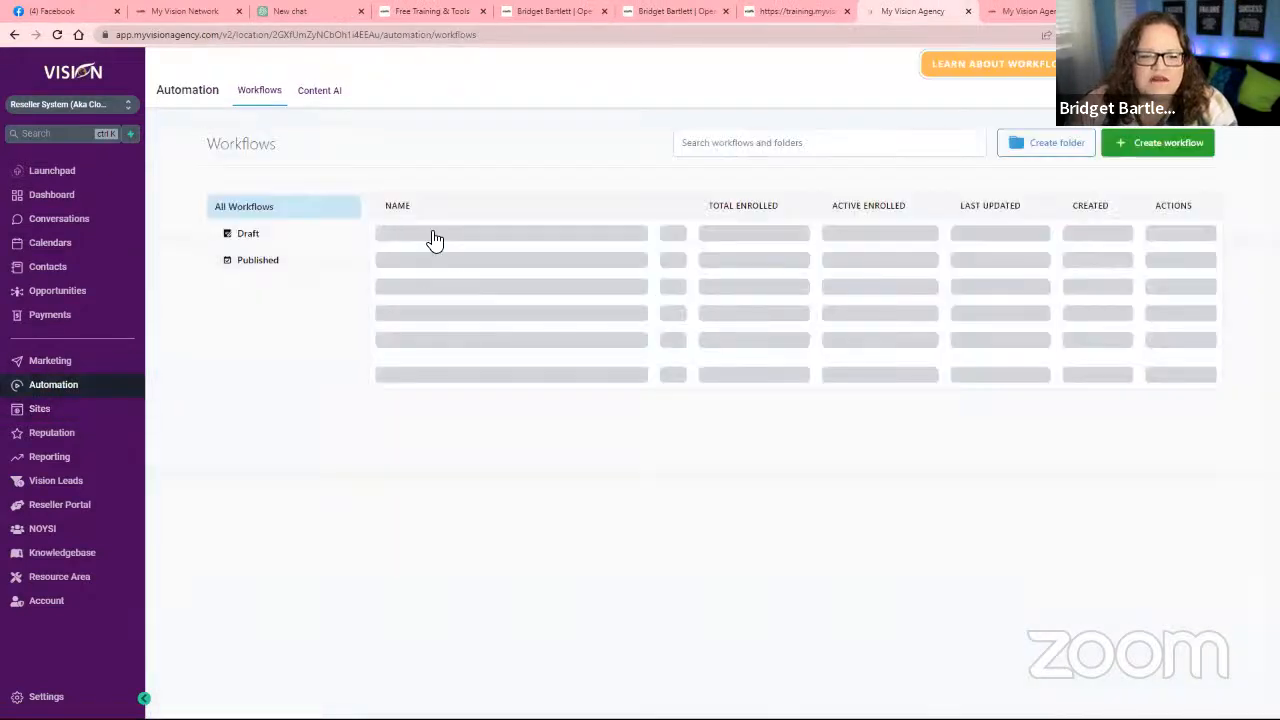
pyautogui.scroll(-1, 327, 404)
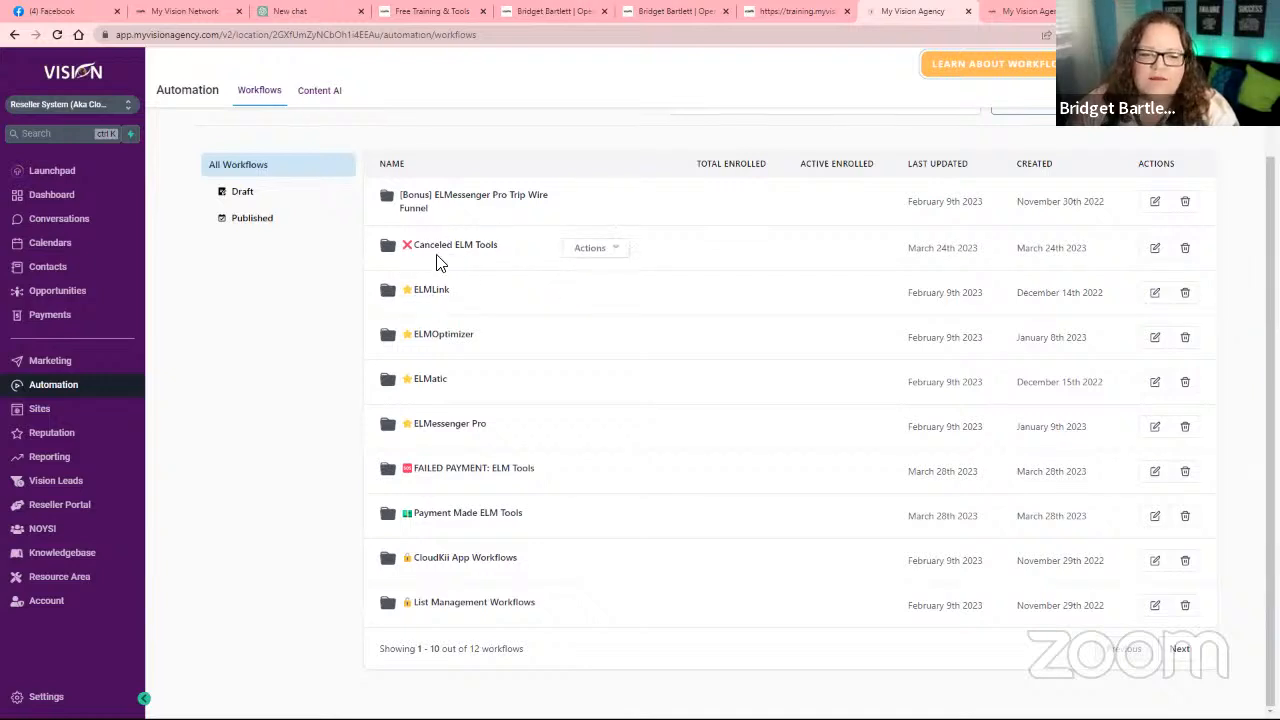
pyautogui.click(438, 292)
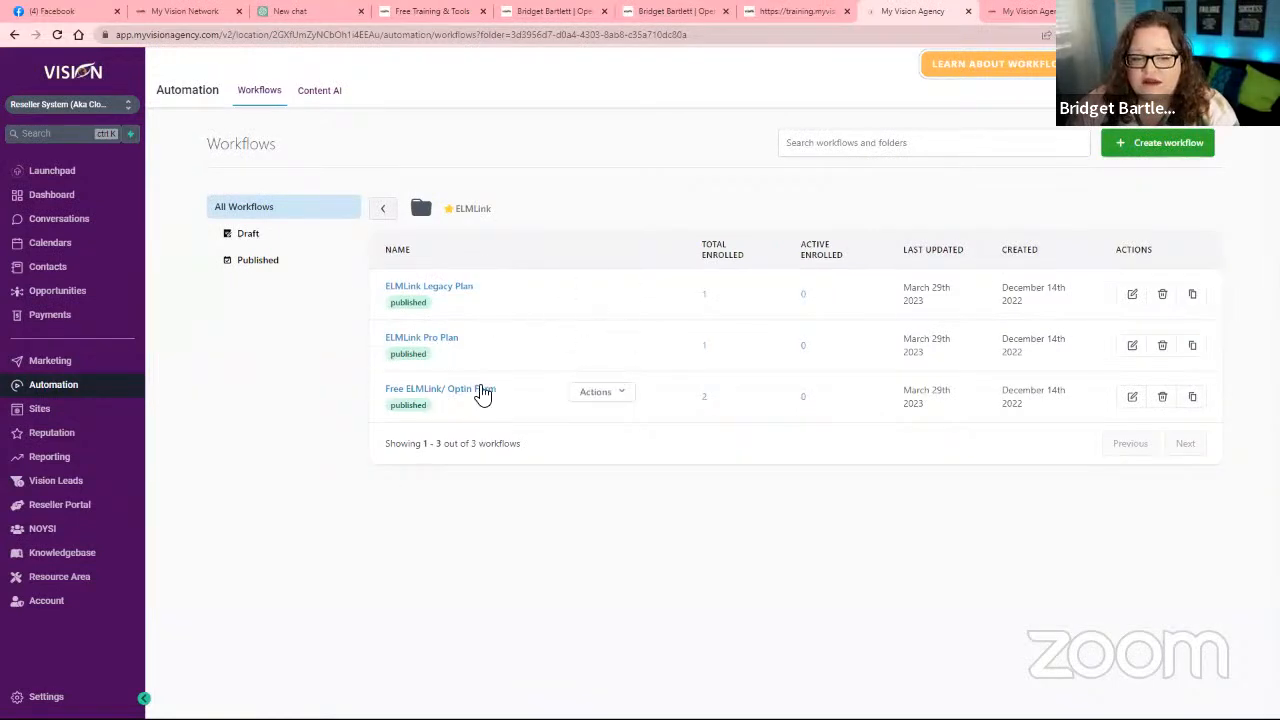
pyautogui.click(480, 390)
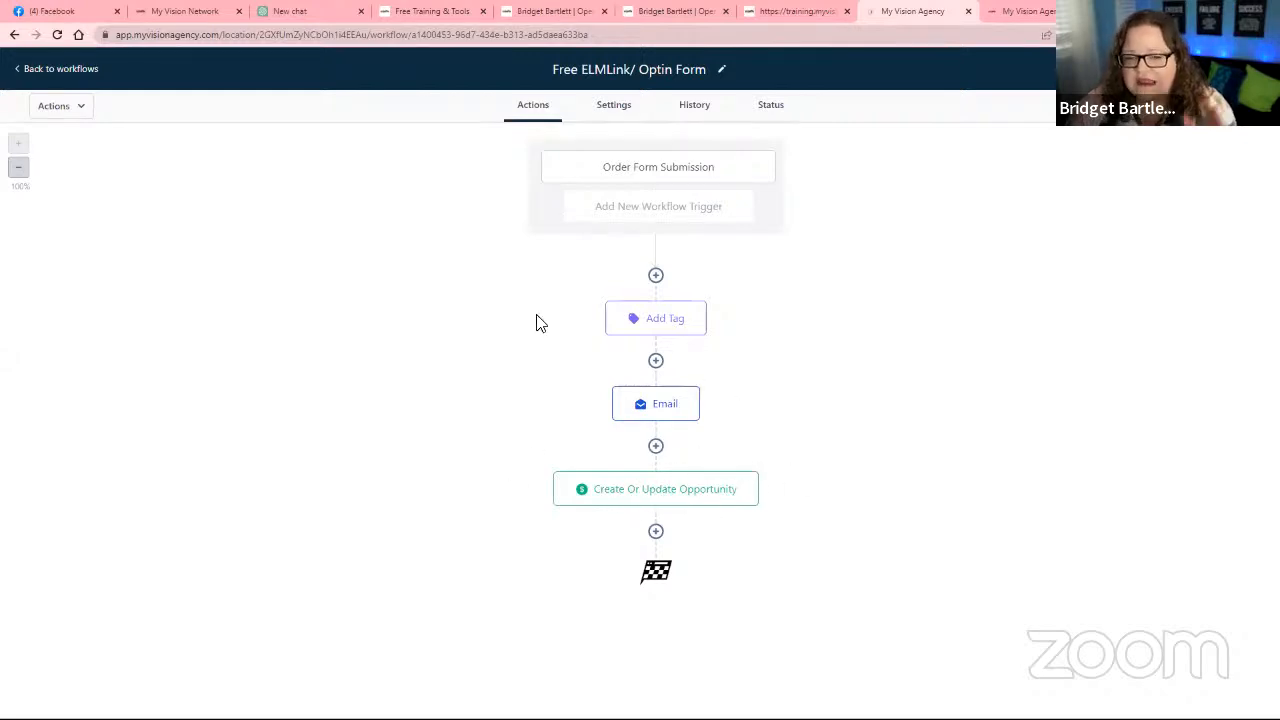
pyautogui.click(90, 70)
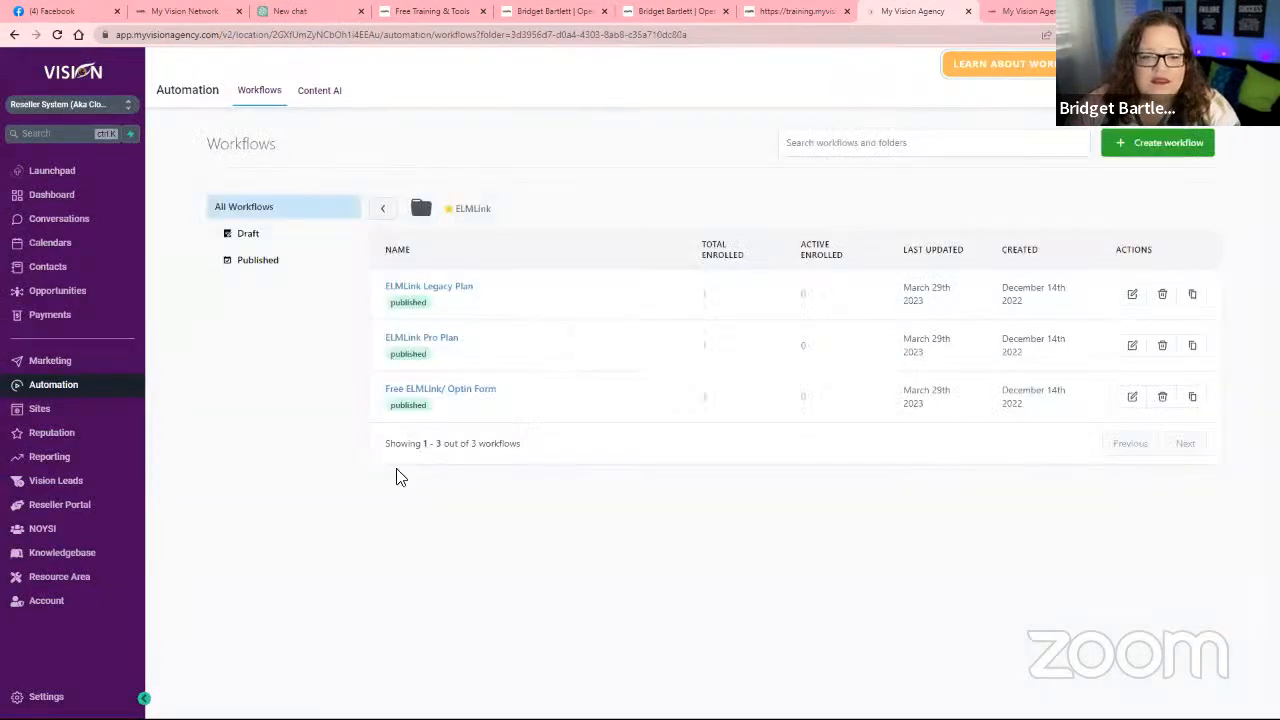
pyautogui.click(390, 209)
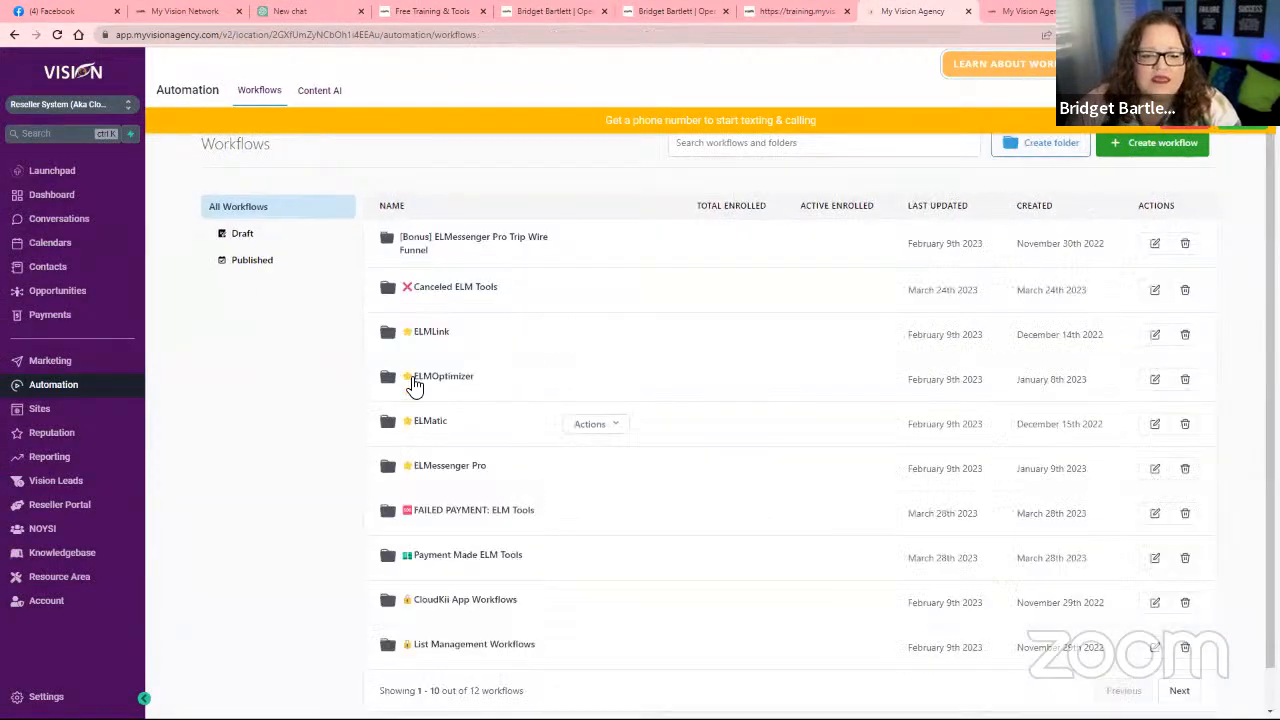
# Open the canceled ELMatic Legacy workflow in the Canceled ELM Tools folder and inspect its Contact Tag trigger without changing it.
pyautogui.click(451, 298)
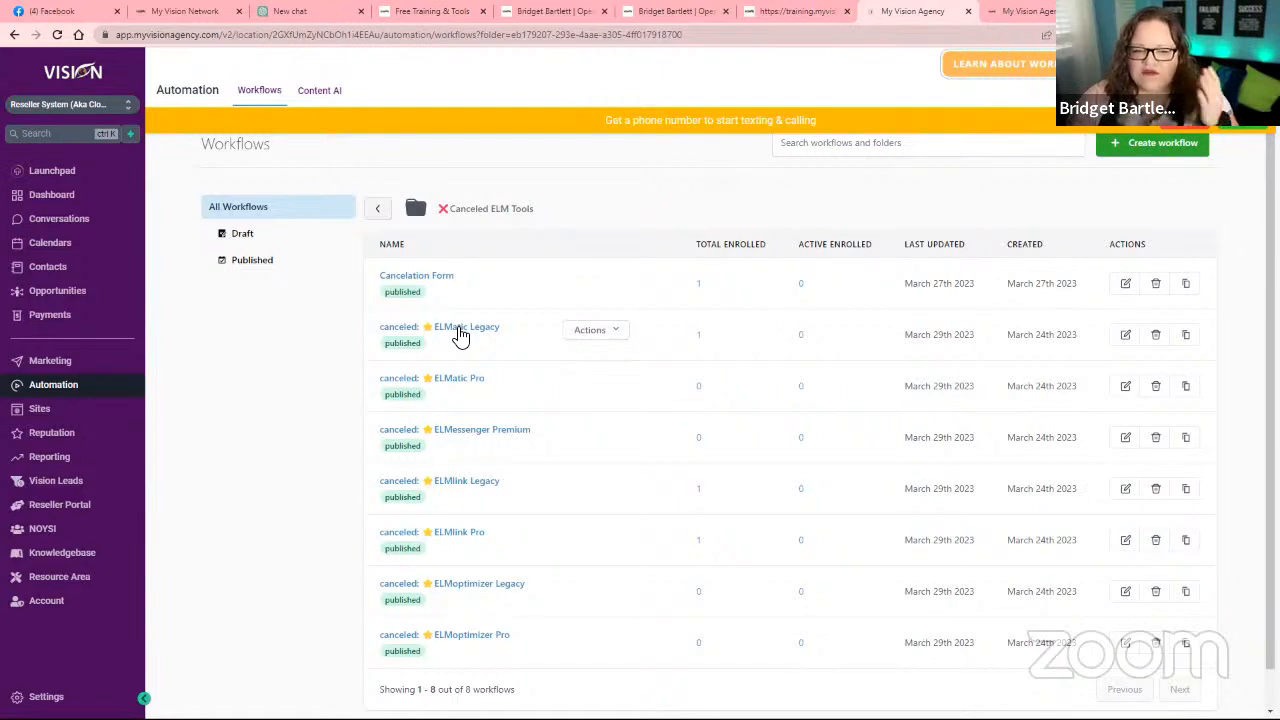
pyautogui.click(460, 333)
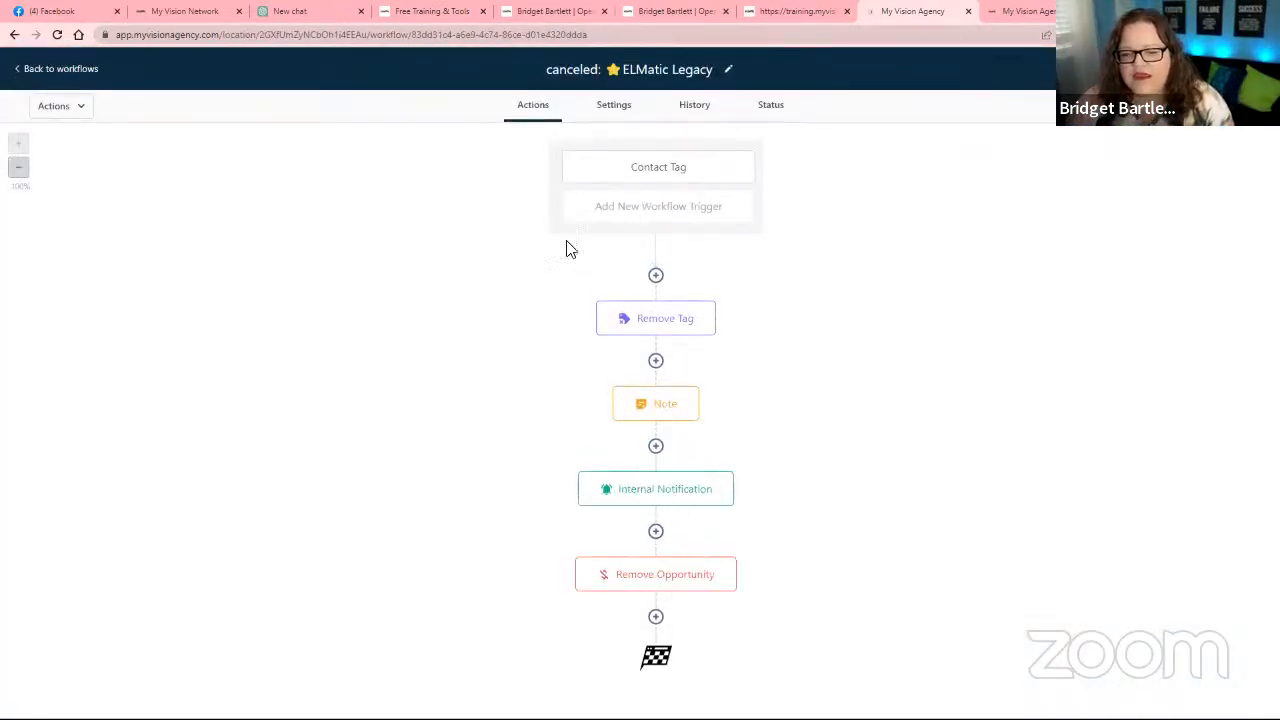
pyautogui.click(656, 170)
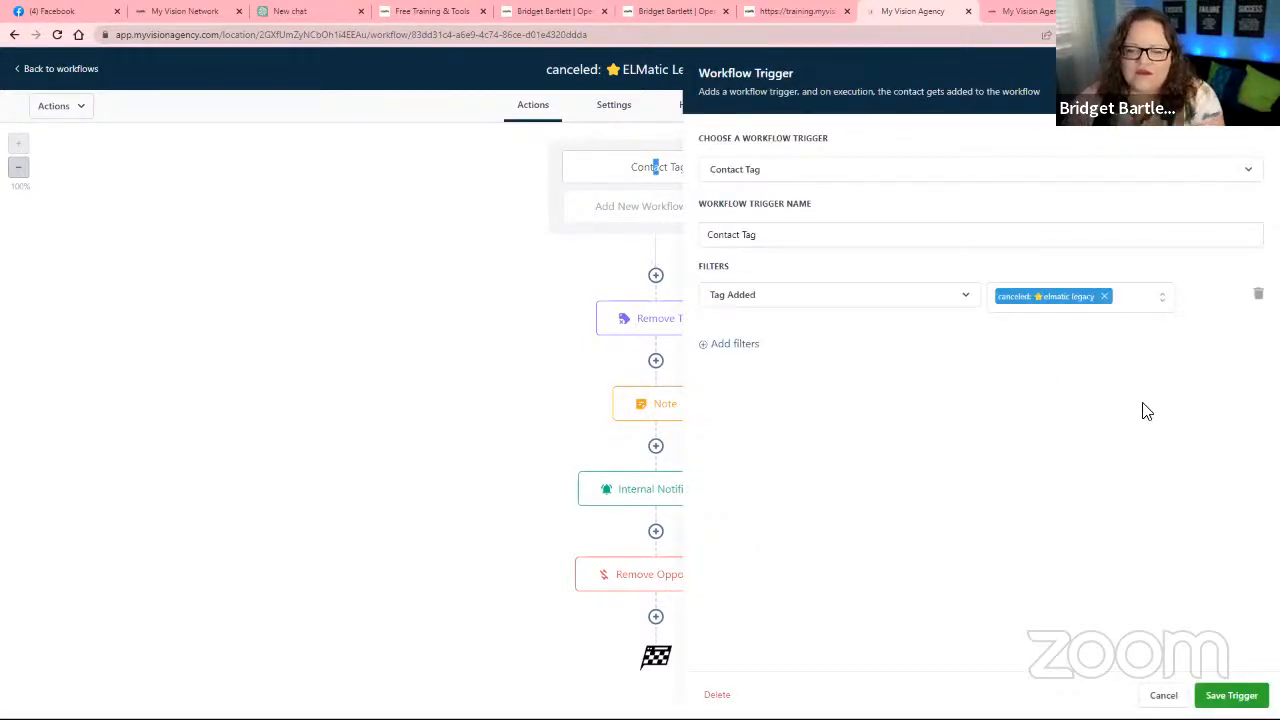
pyautogui.click(1163, 695)
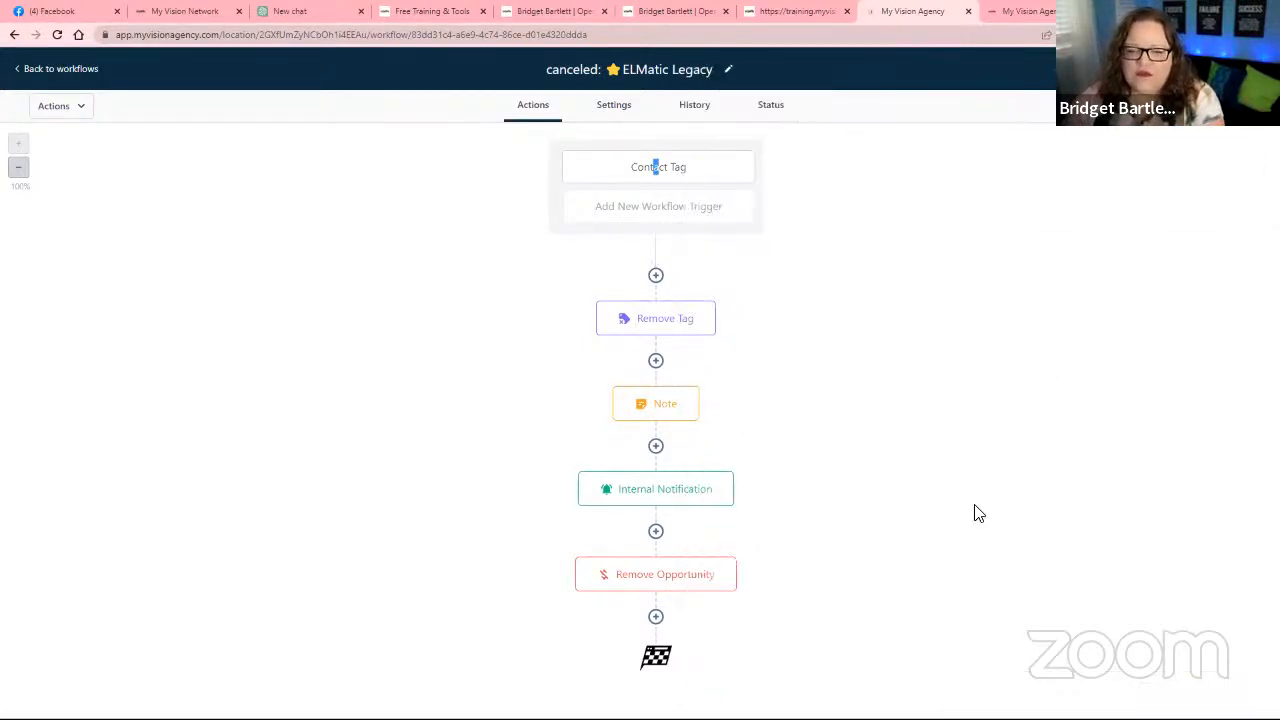
# Review the workflow's Remove Tag, Note, Internal Notification and Remove Opportunity actions, leaving them unsaved.
pyautogui.click(659, 322)
pyautogui.click(669, 415)
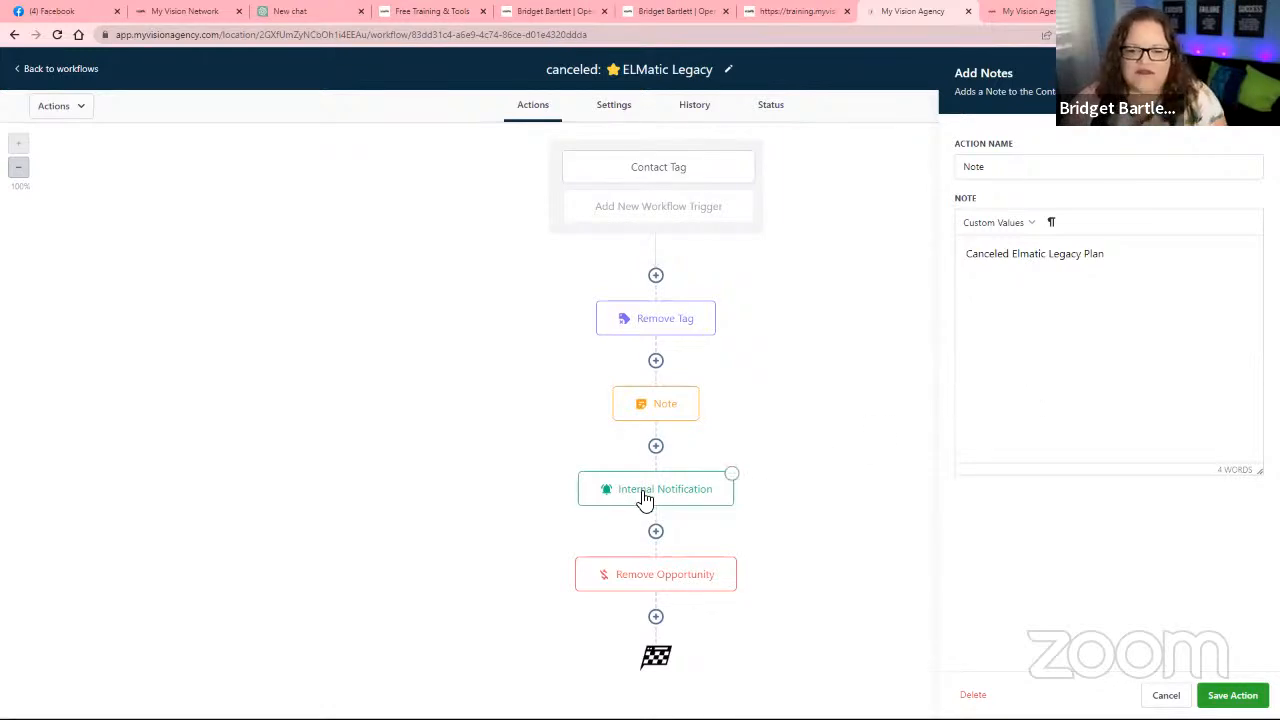
pyautogui.click(718, 498)
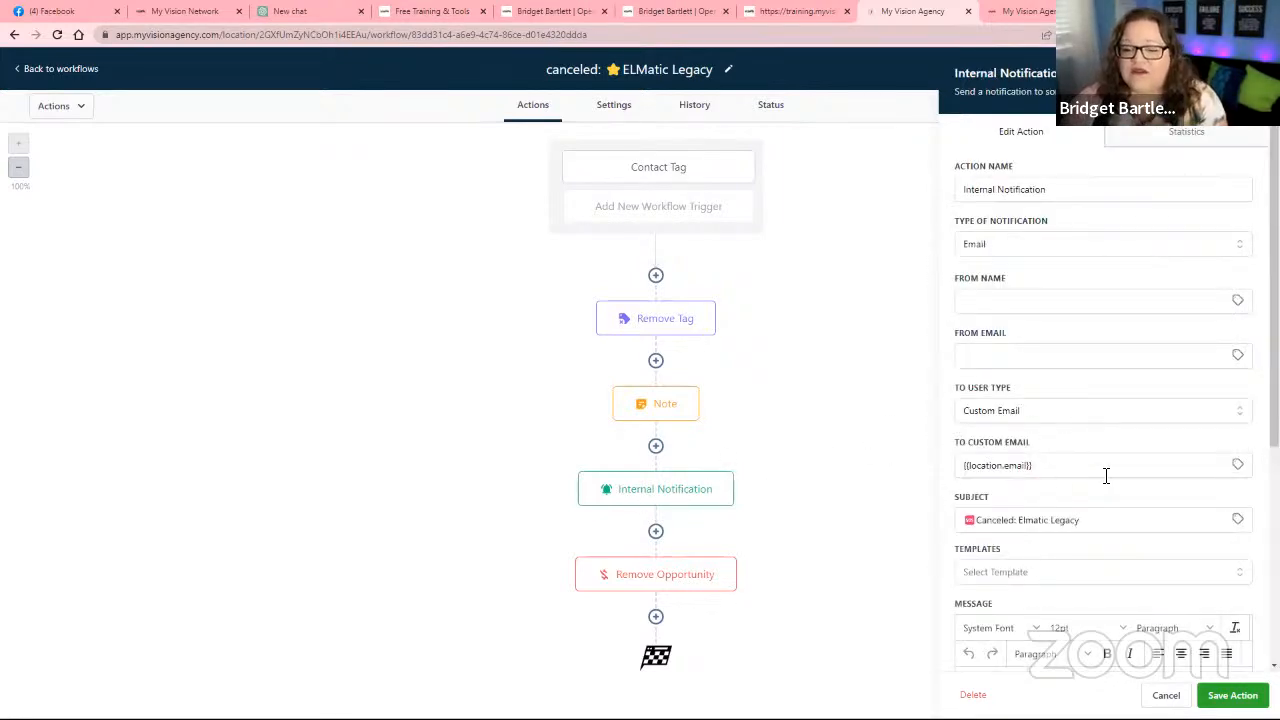
pyautogui.scroll(-2, 1105, 475)
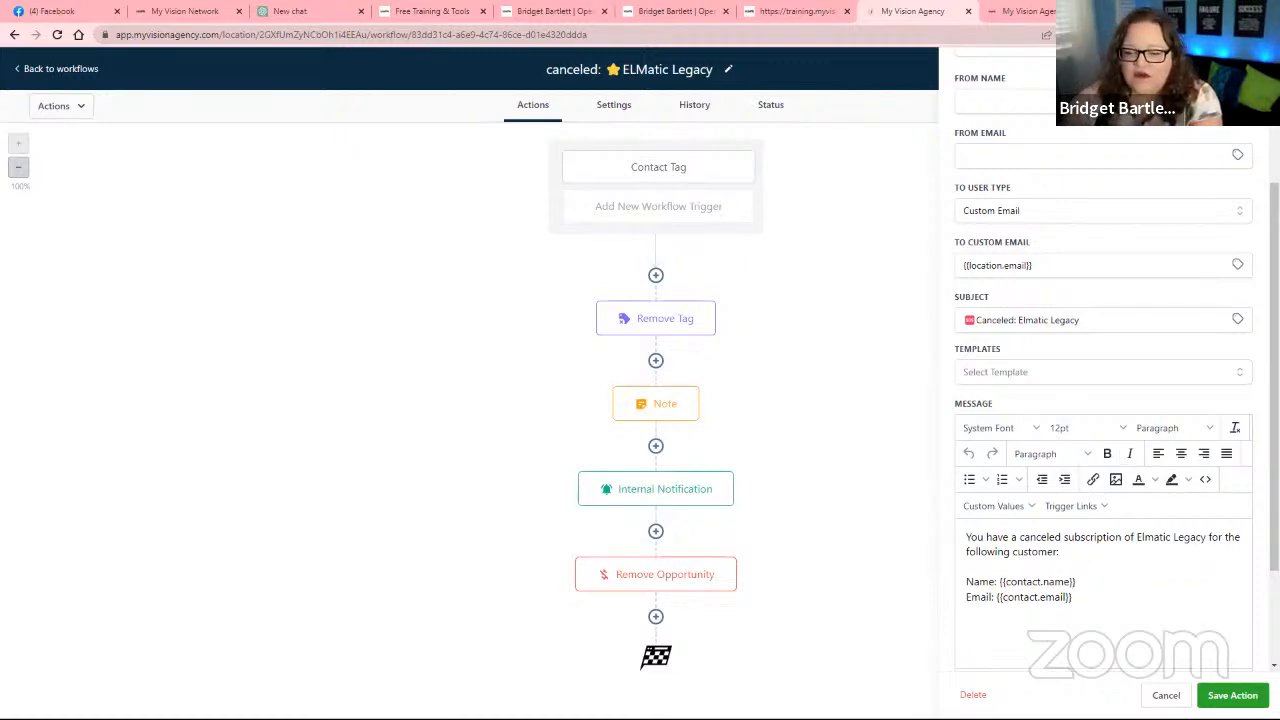
pyautogui.click(651, 588)
pyautogui.click(1163, 695)
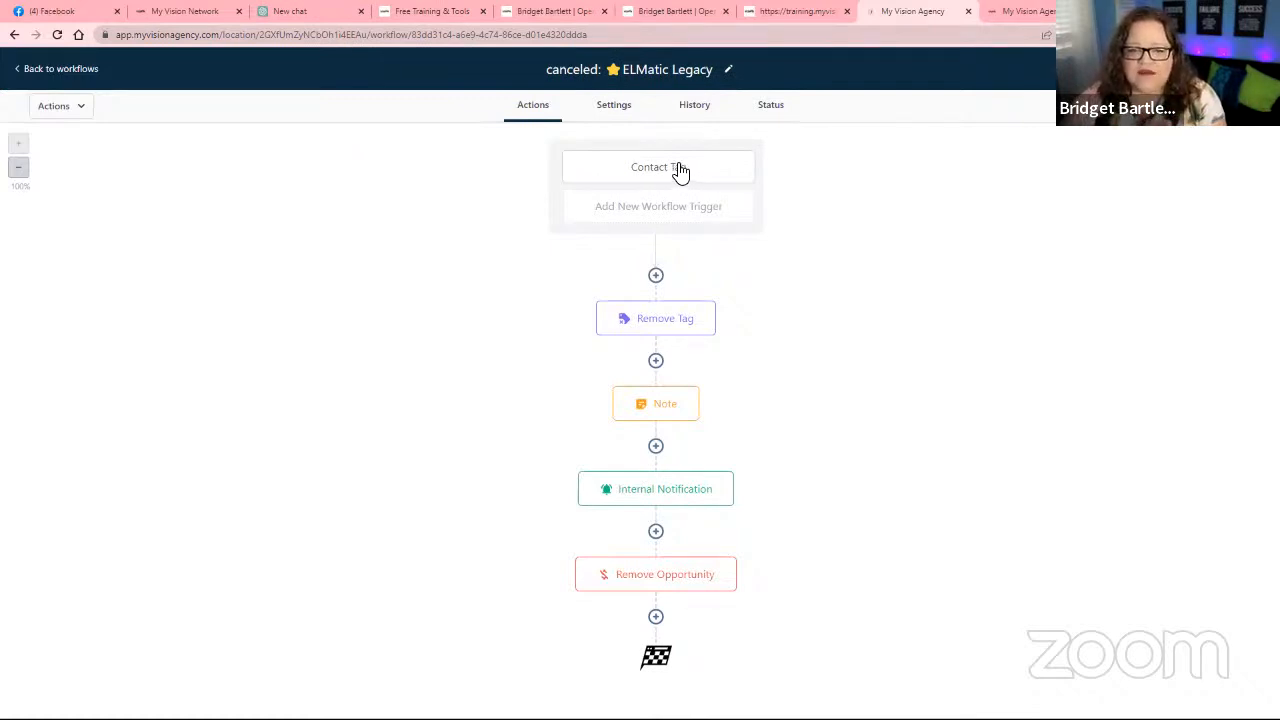
# Recheck the tag filter of the cancellation workflow's Contact Tag trigger, and go back to the list of workflow folders.
pyautogui.click(647, 181)
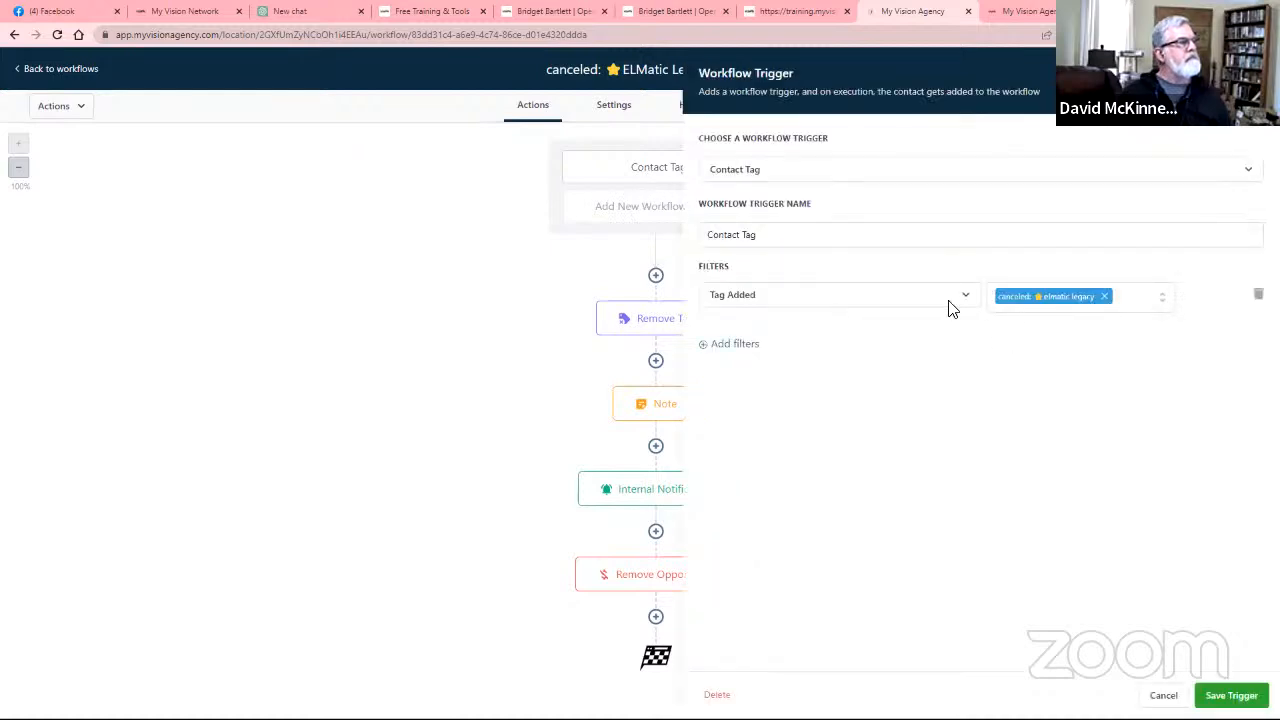
pyautogui.click(66, 70)
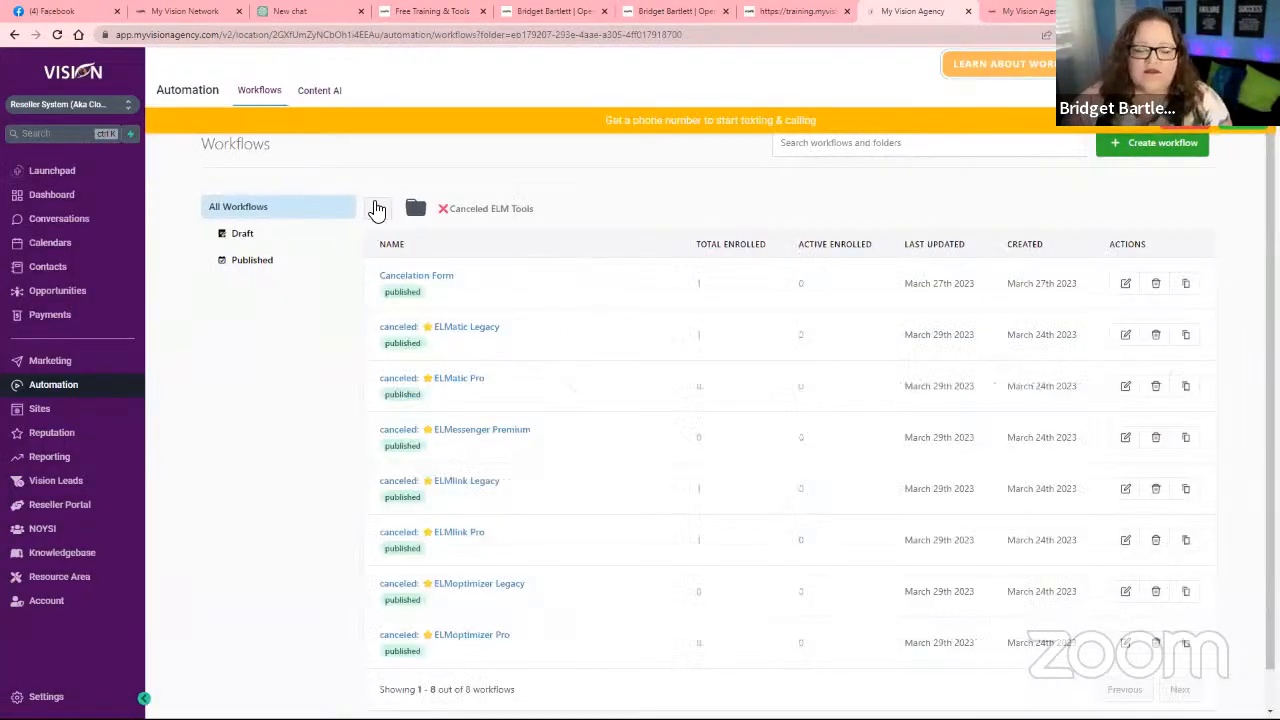
pyautogui.click(380, 209)
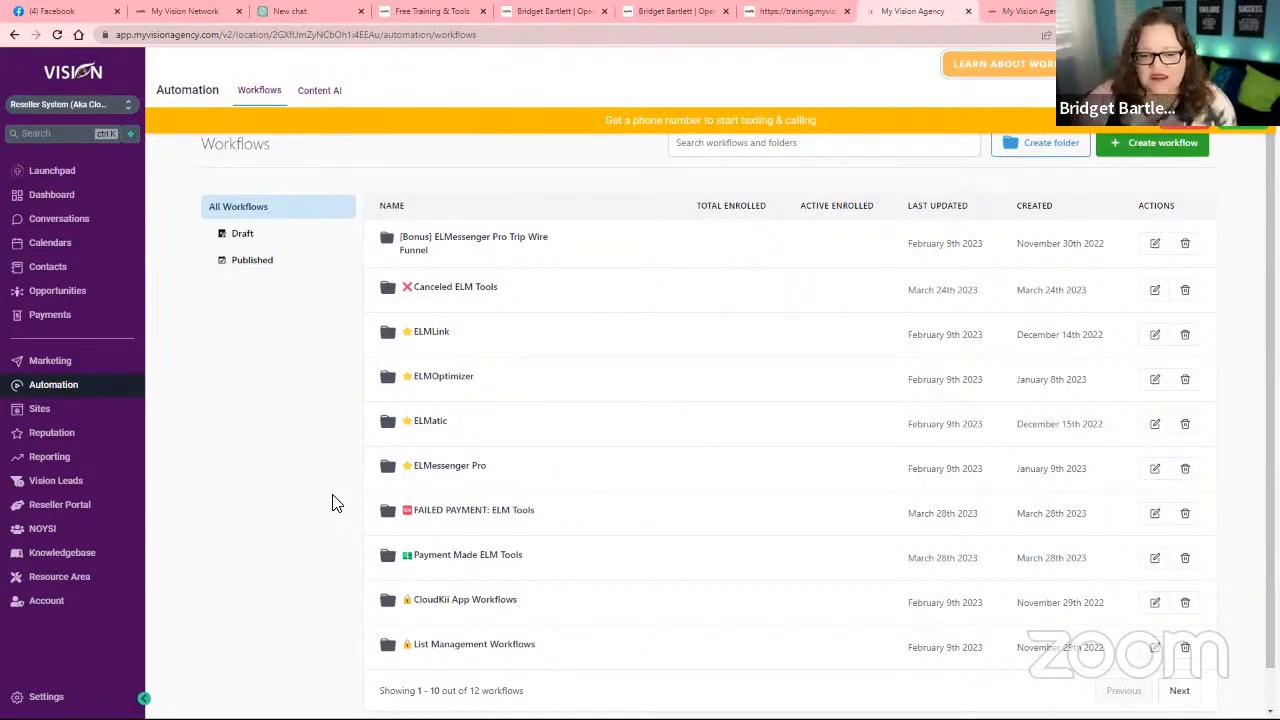
# Open the ELMatic Pro authorization workflow in the FAILED PAYMENT: ELM Tools folder and inspect its Contact Tag trigger.
pyautogui.click(445, 515)
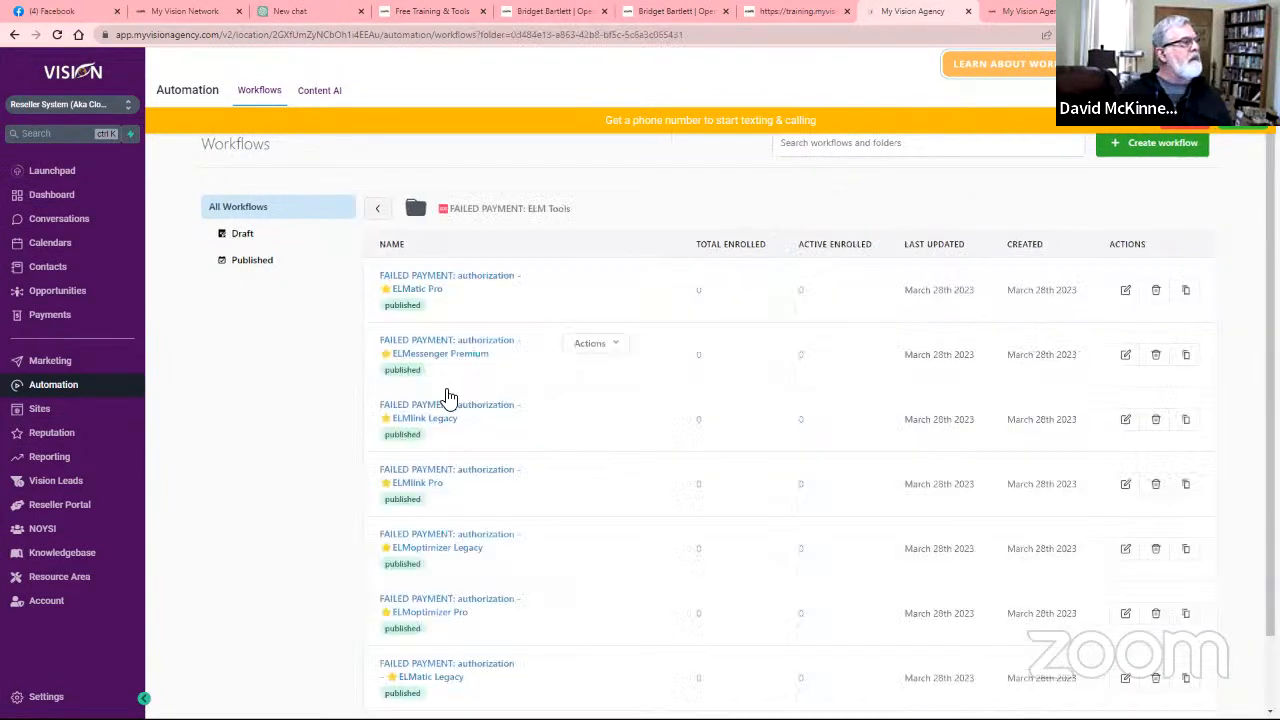
pyautogui.click(490, 285)
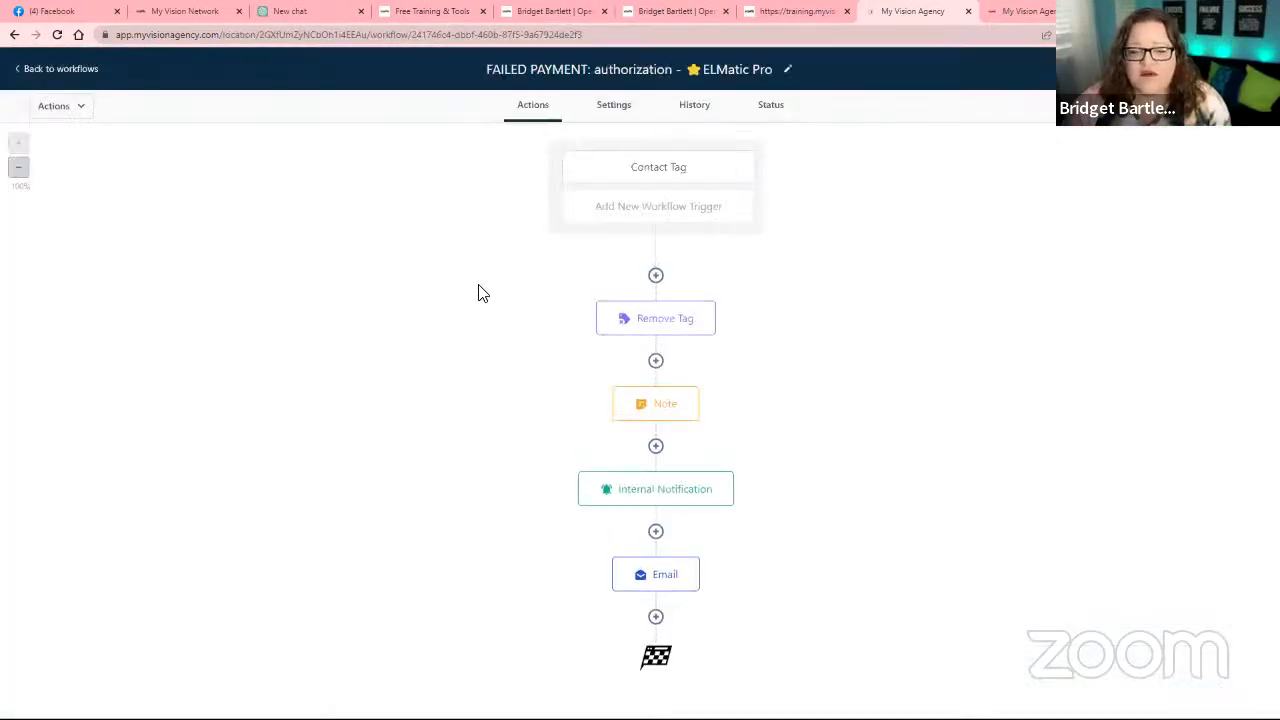
pyautogui.click(630, 170)
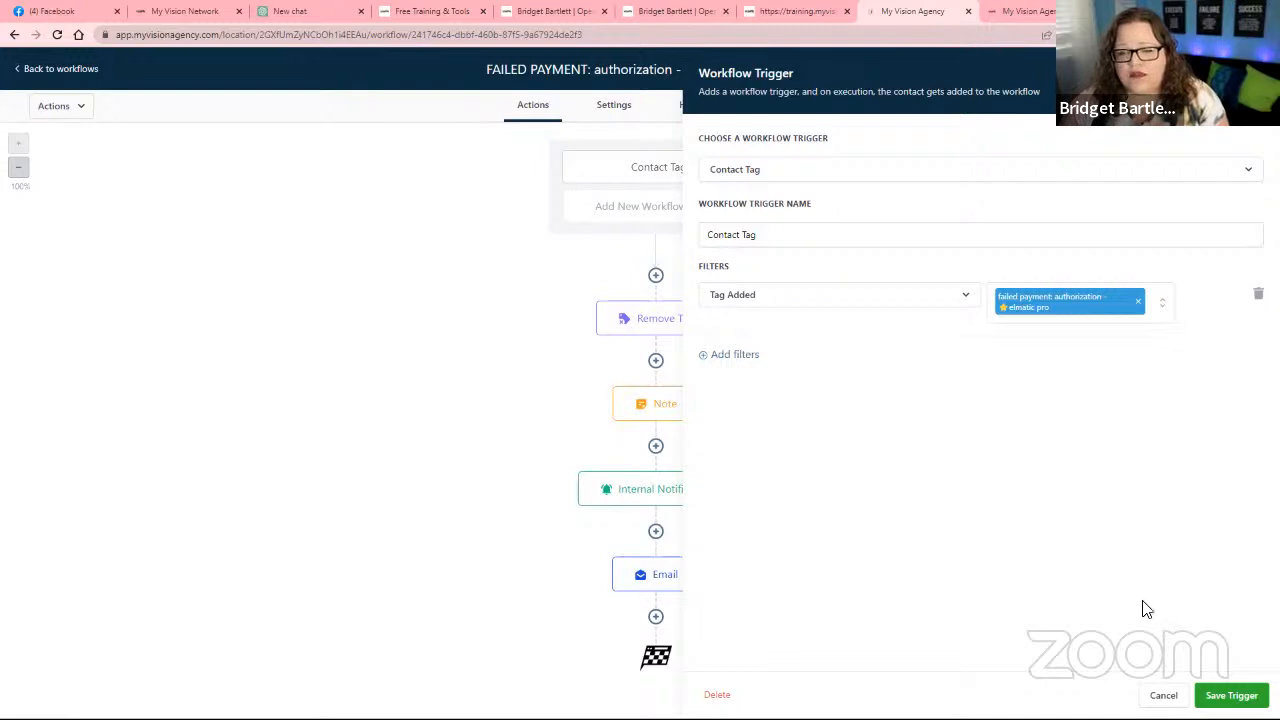
pyautogui.click(1163, 695)
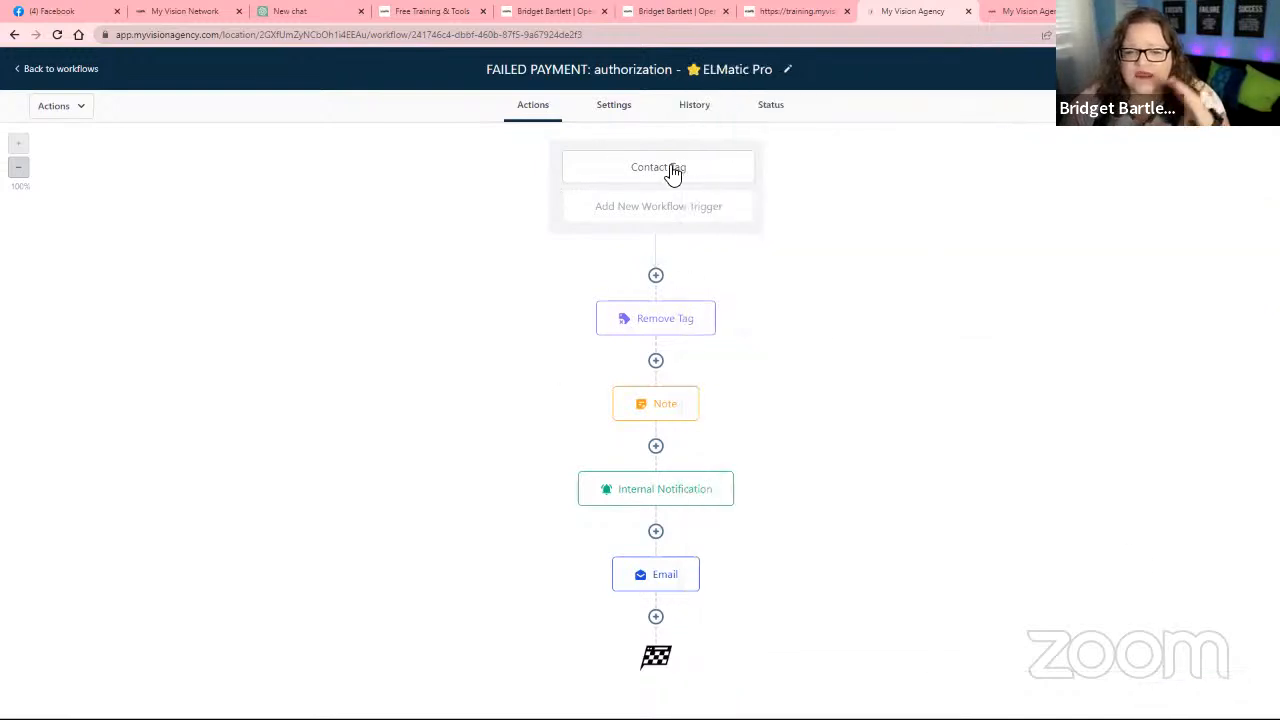
# Review the failed-payment workflow's Remove Tag, Note, Internal Notification and Email actions, including the email's billing portal custom value, and leave the workflow.
pyautogui.click(650, 320)
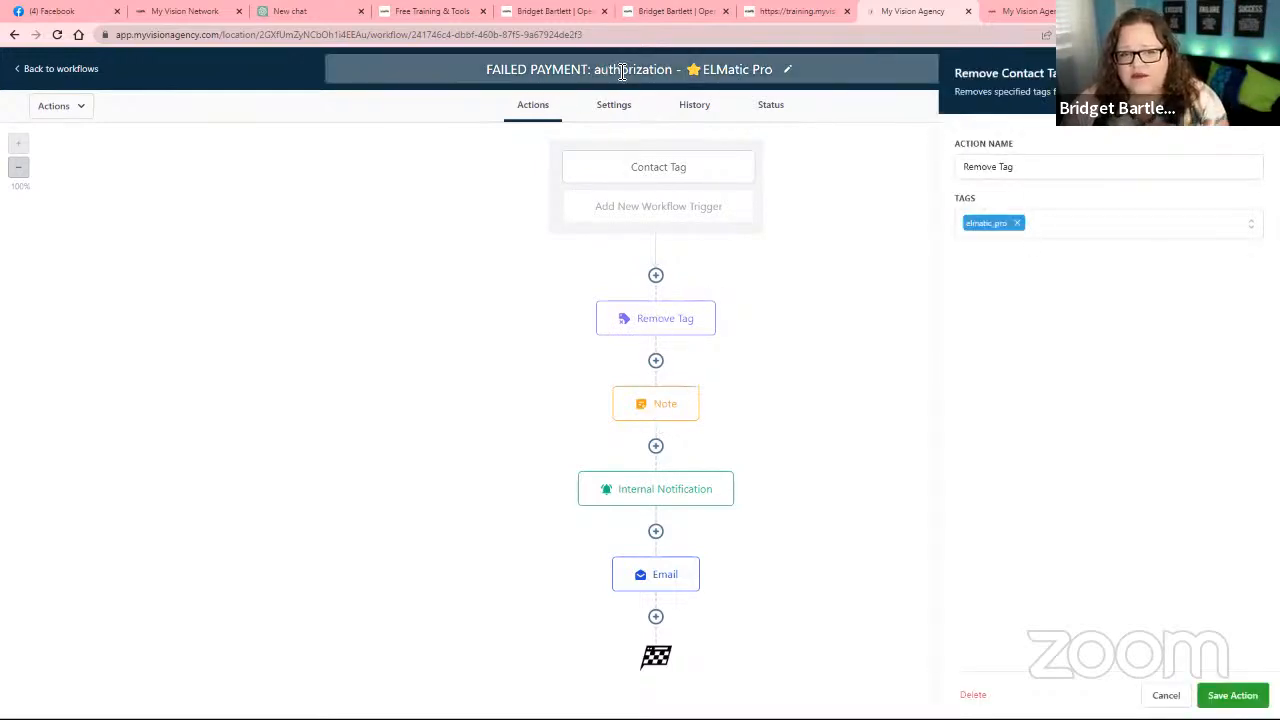
pyautogui.click(657, 405)
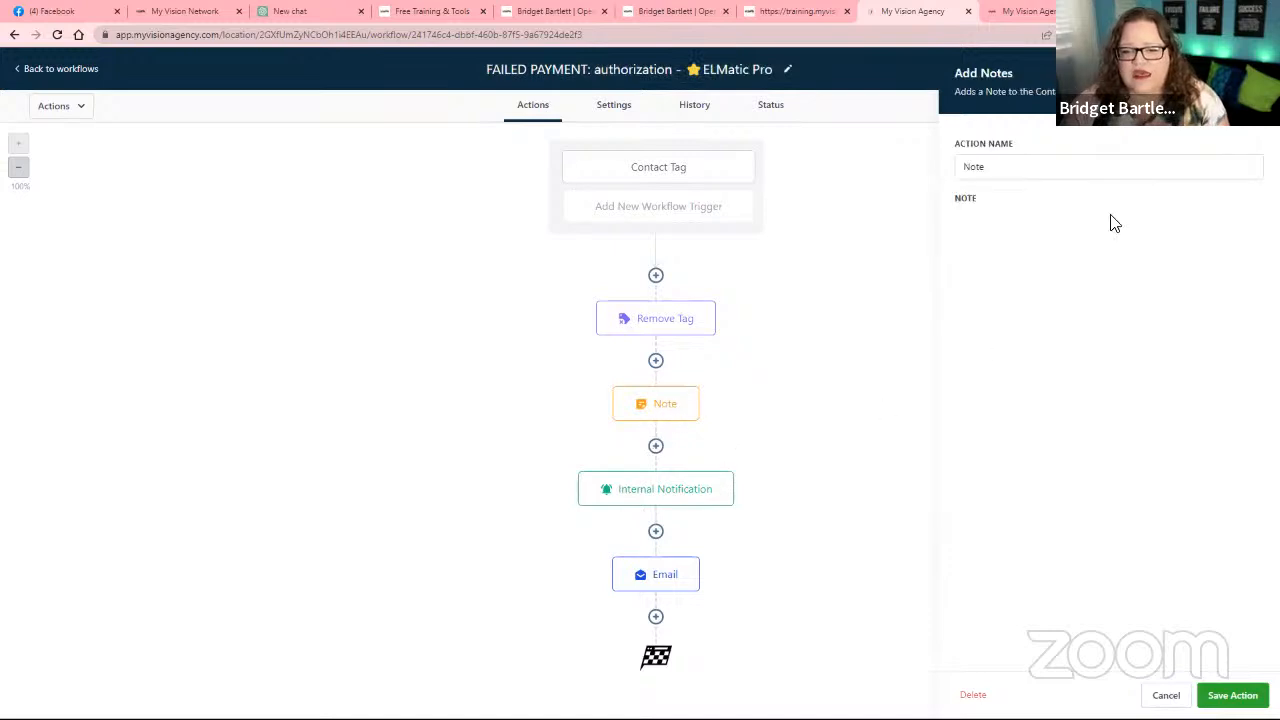
pyautogui.click(676, 493)
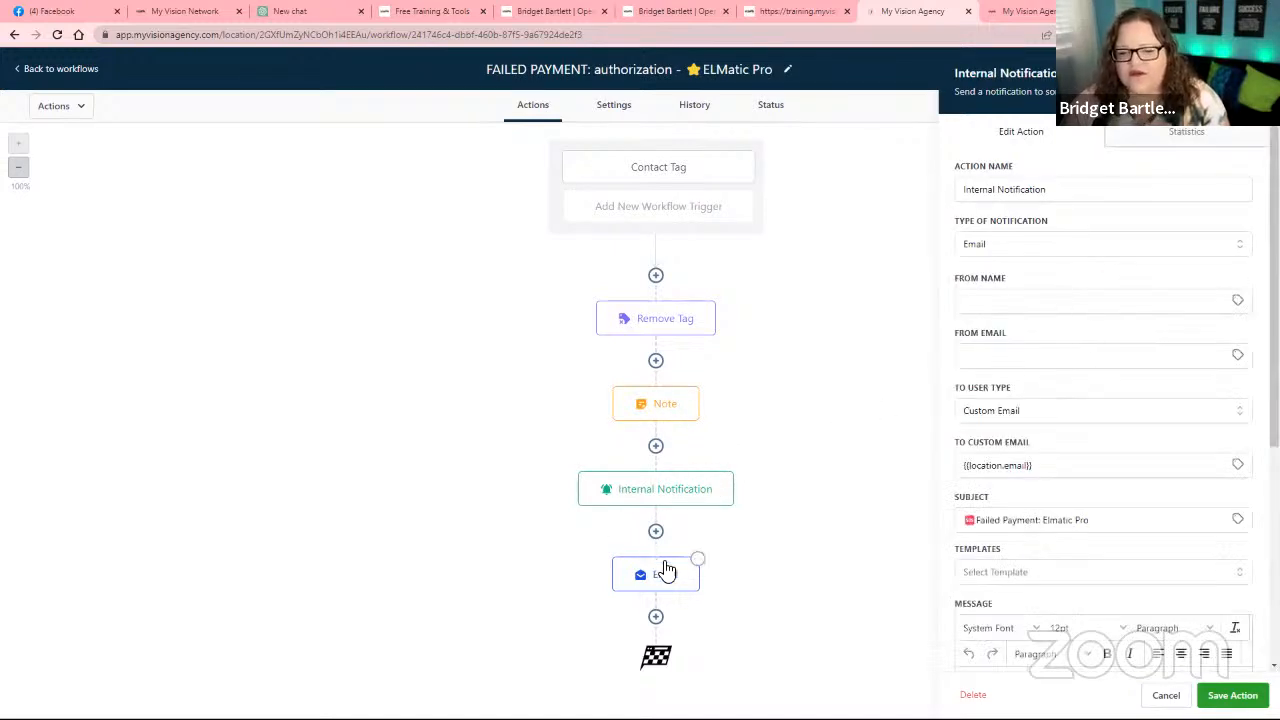
pyautogui.scroll(-3, 1100, 266)
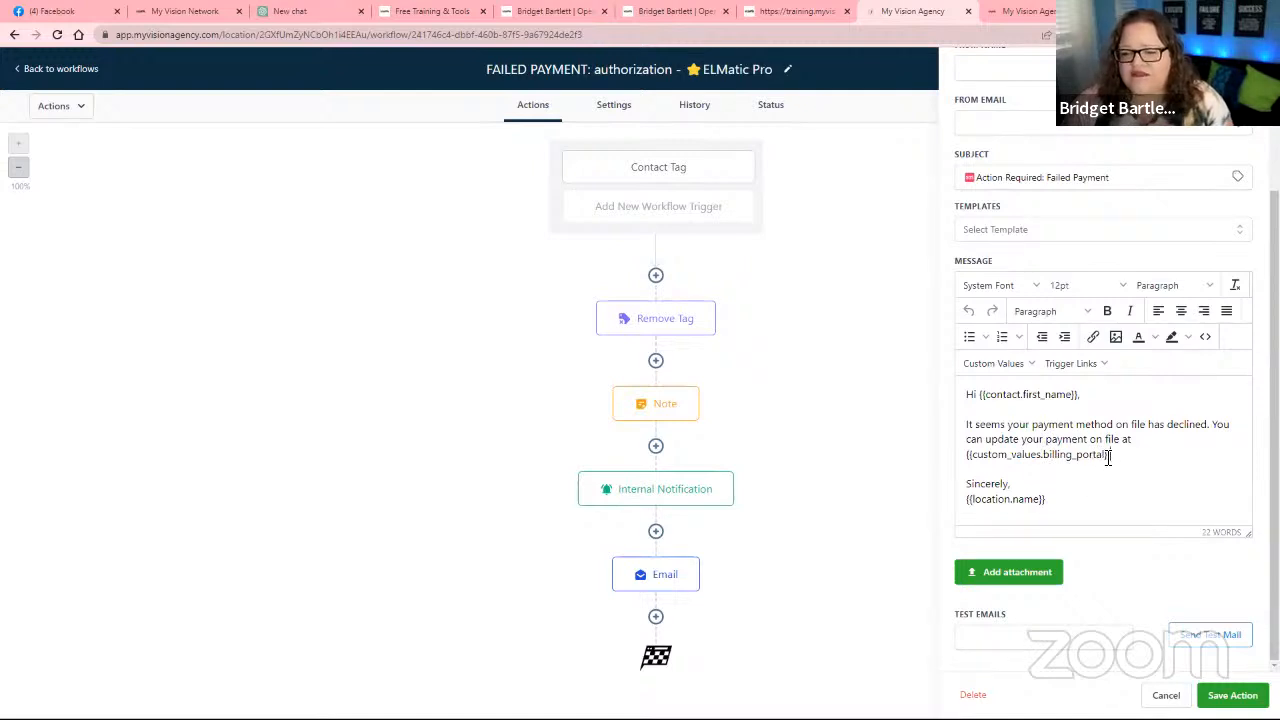
pyautogui.moveTo(1109, 456); pyautogui.dragTo(958, 462)
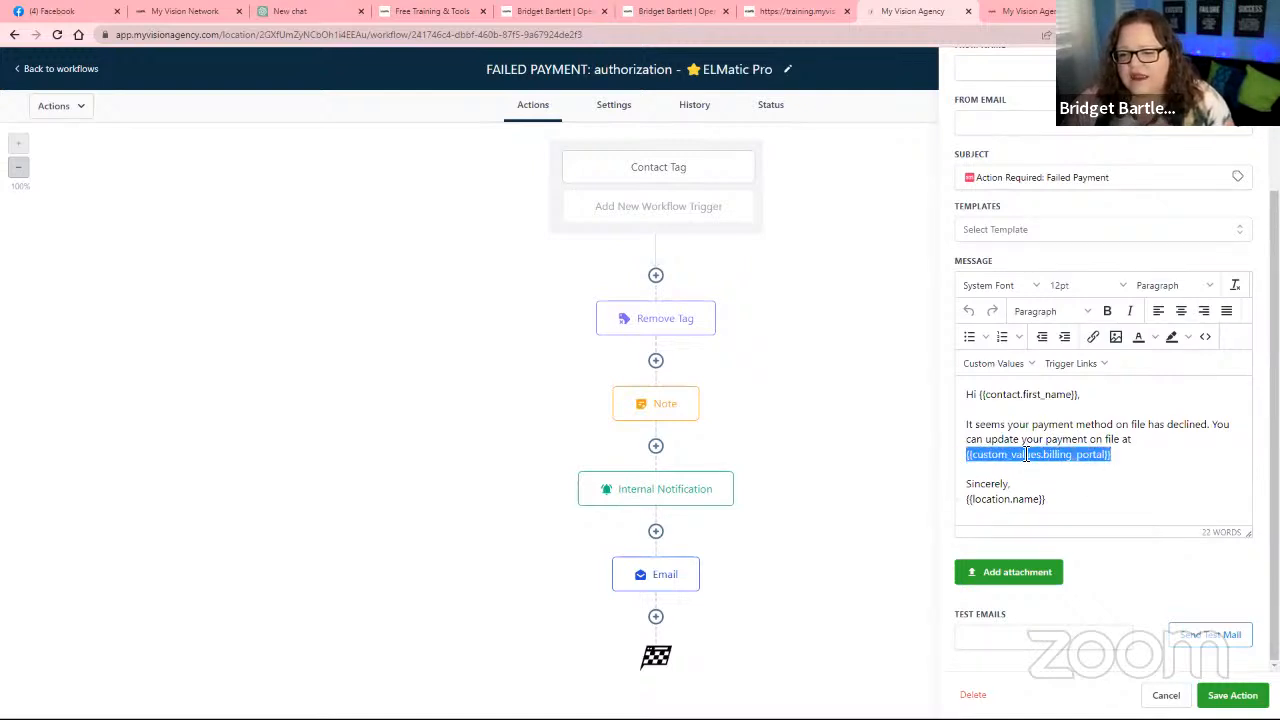
pyautogui.click(33, 70)
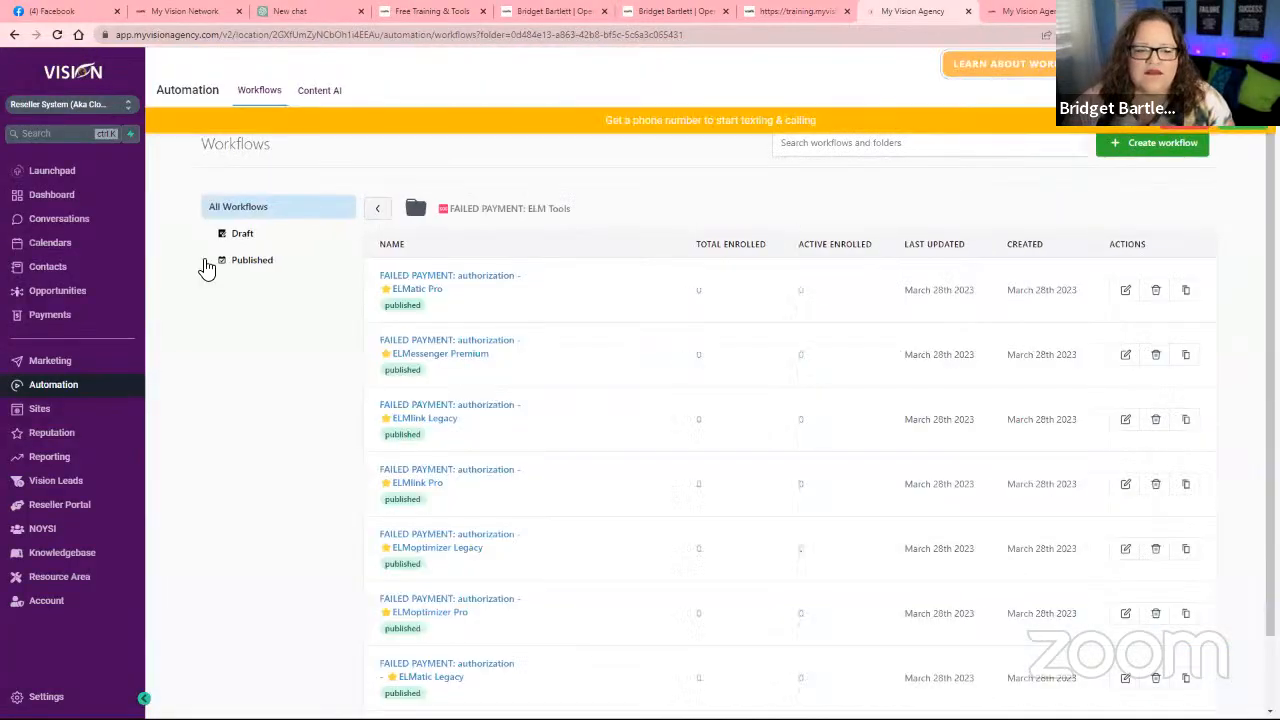
# Preview the Home page of the Billing funnel in the [ACTIVE] Reseller Funnels folder, and return to the funnel's overview.
pyautogui.click(38, 410)
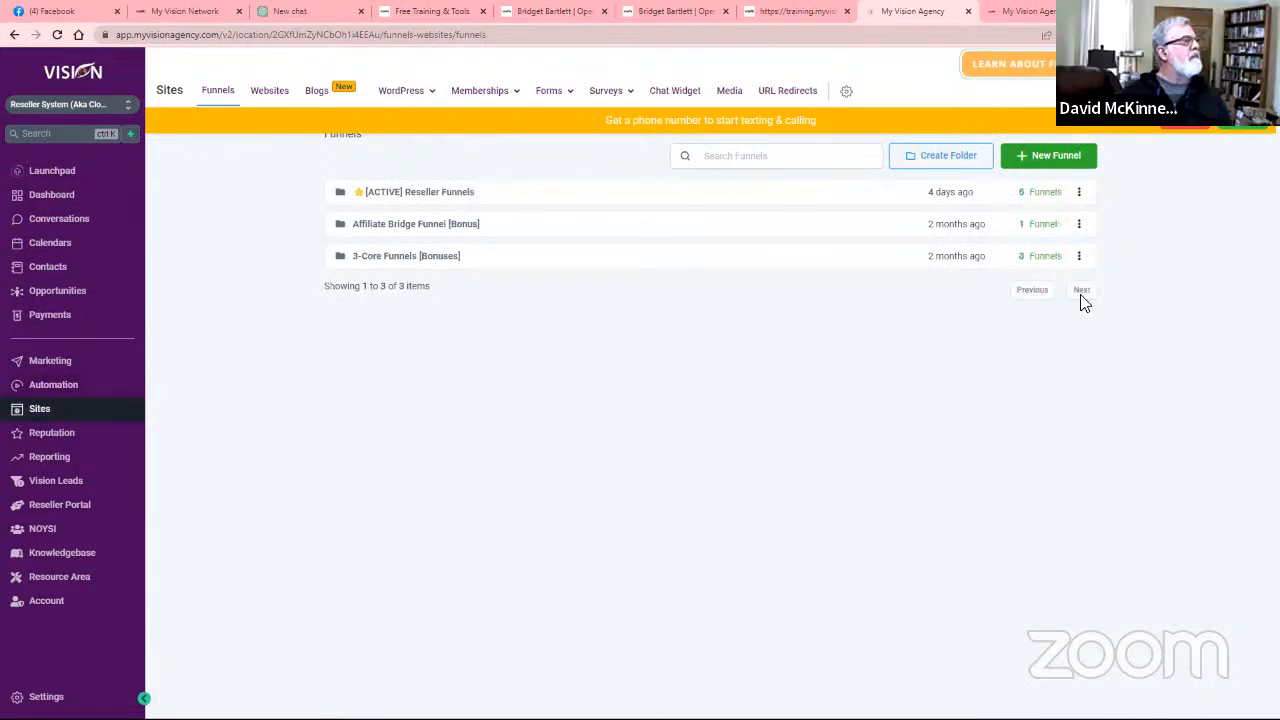
pyautogui.click(266, 92)
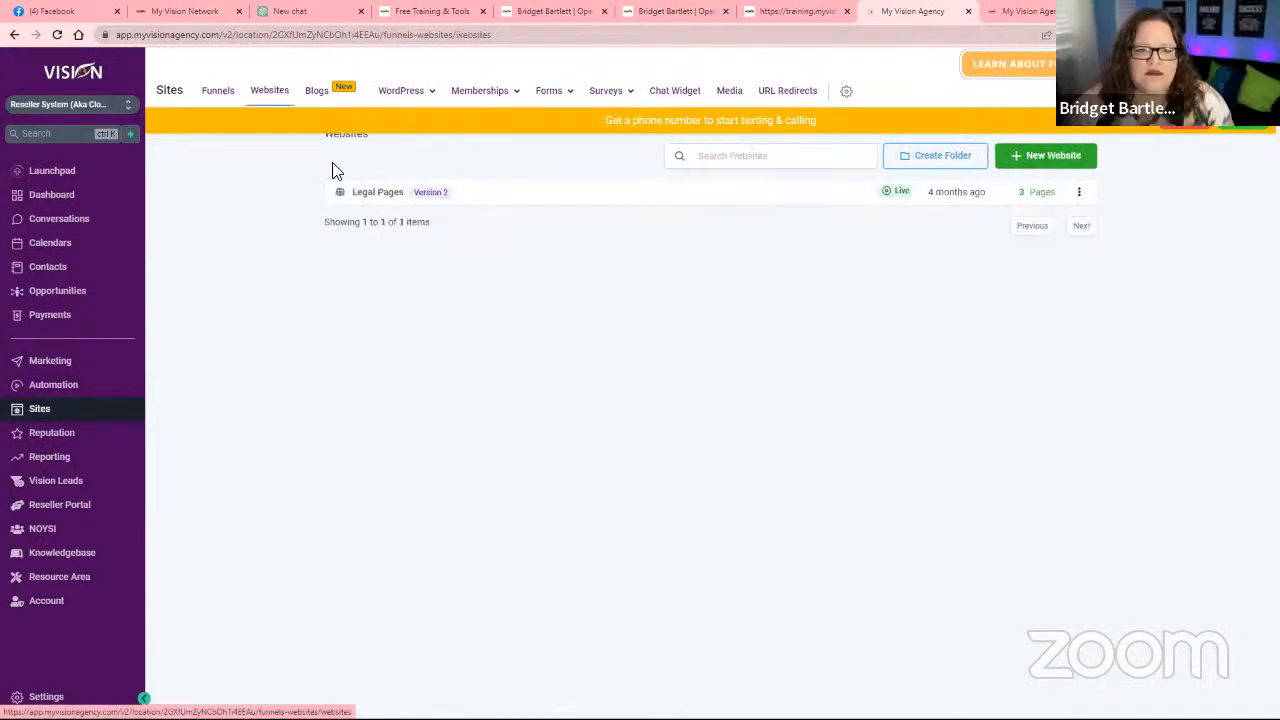
pyautogui.click(230, 88)
pyautogui.click(486, 220)
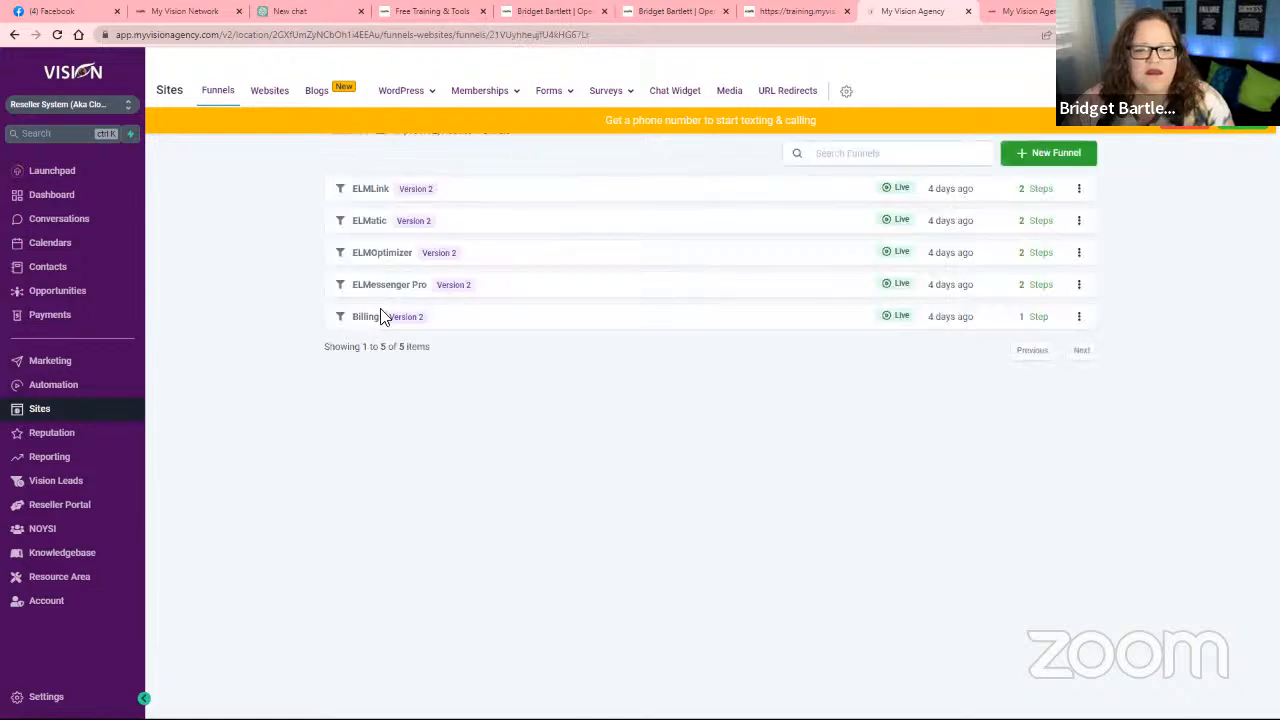
pyautogui.click(375, 322)
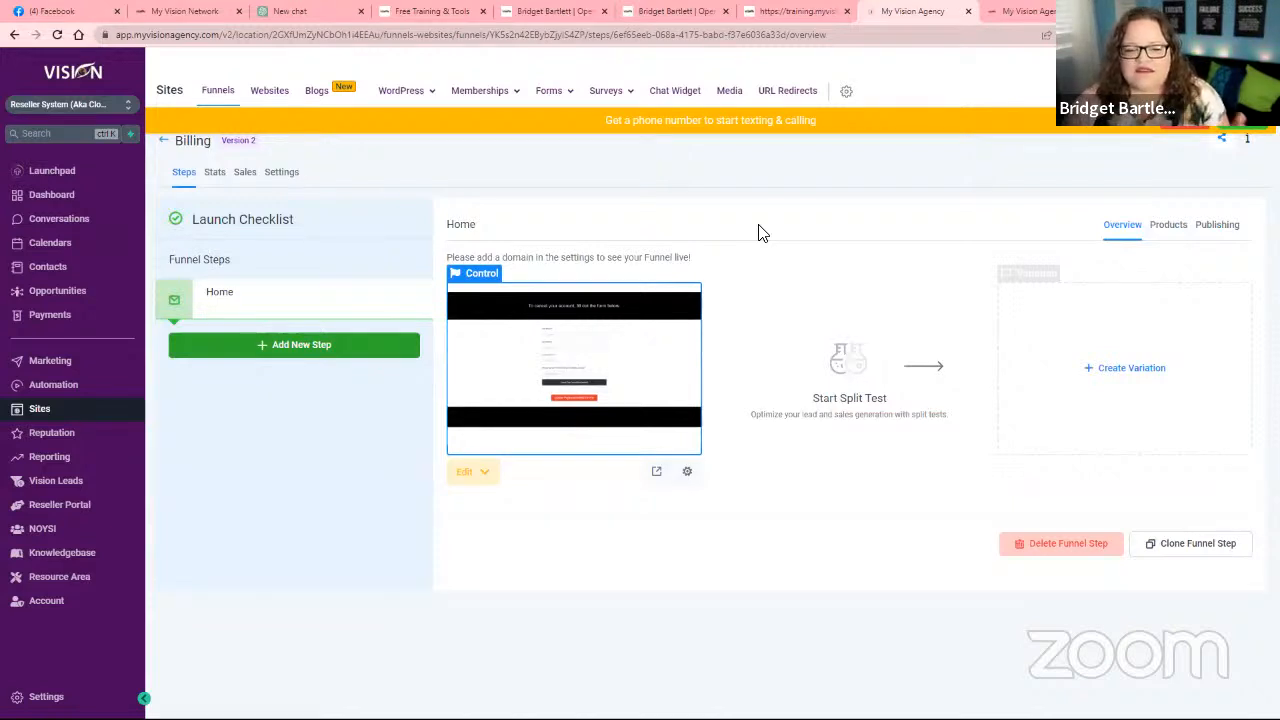
pyautogui.click(657, 473)
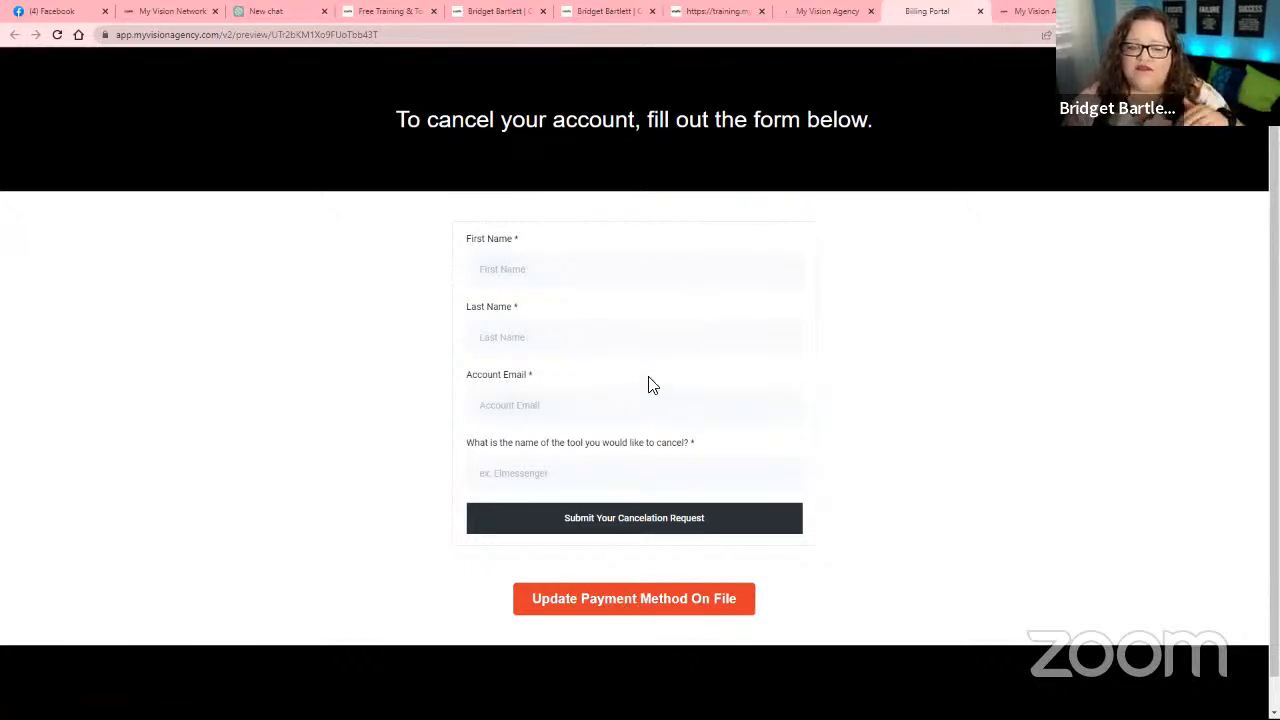
pyautogui.click(812, 12)
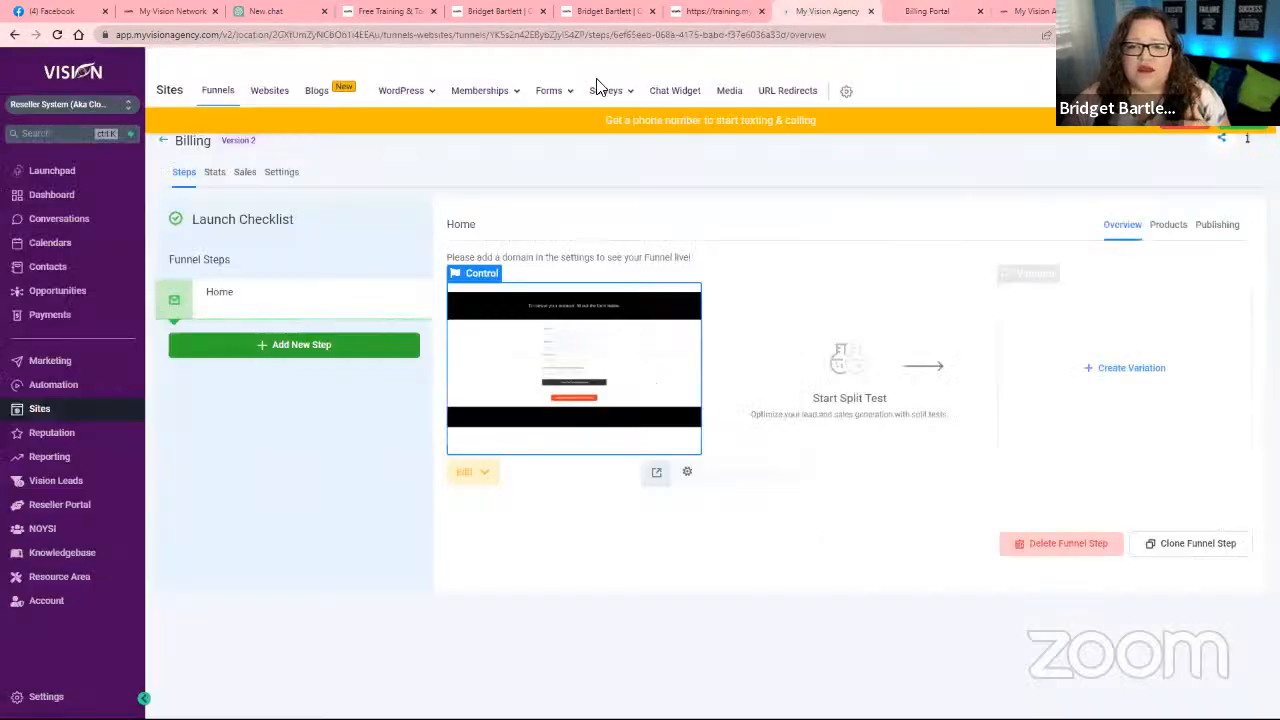
# Show the second page of the automation workflows list.
pyautogui.click(20, 388)
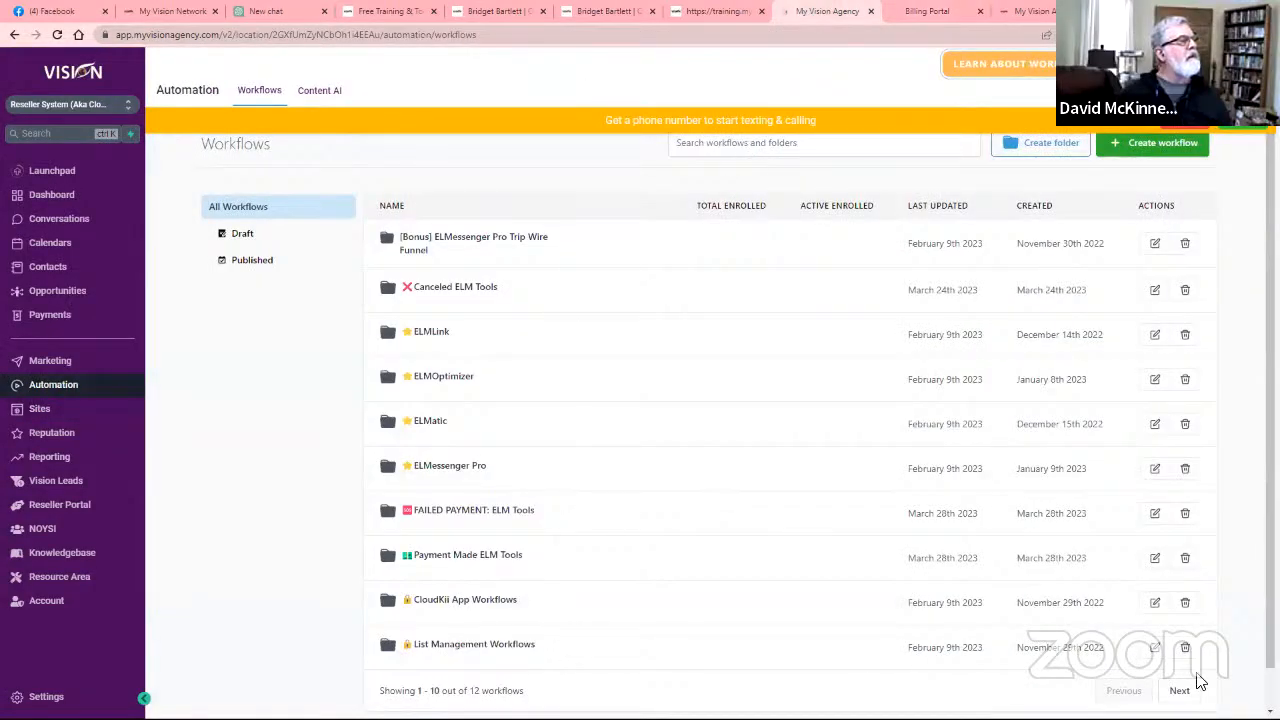
pyautogui.click(1179, 690)
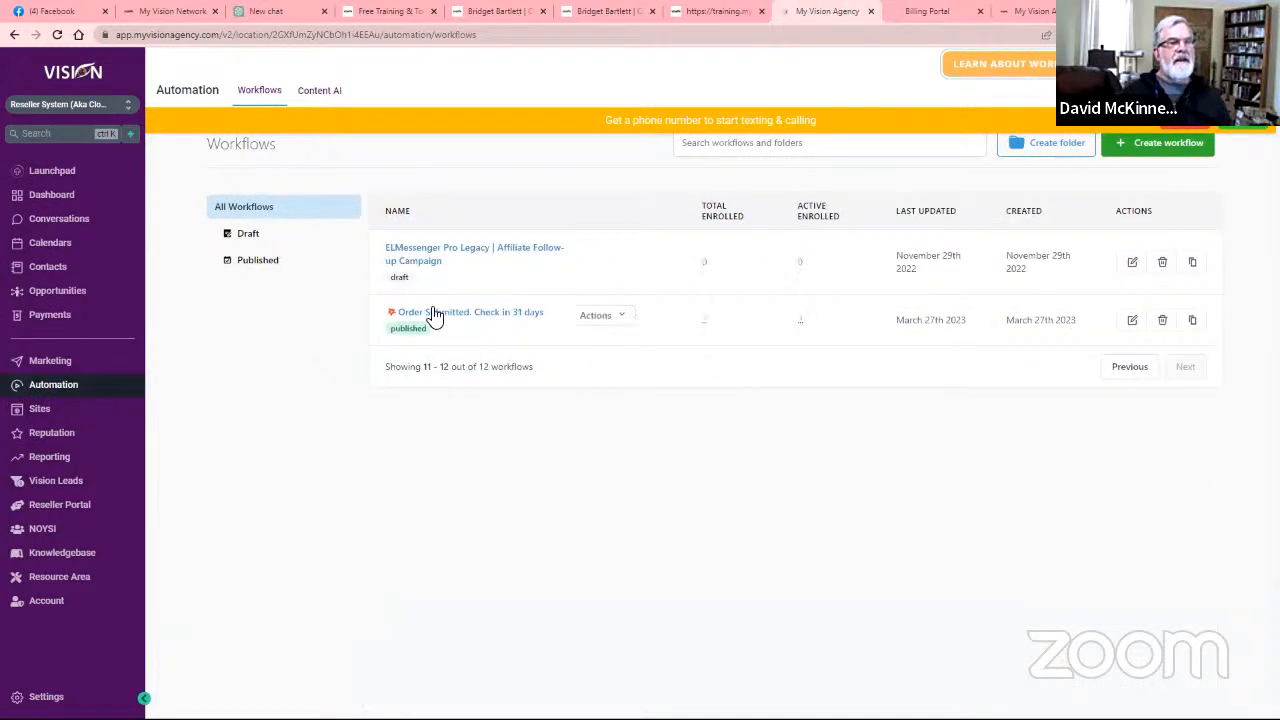